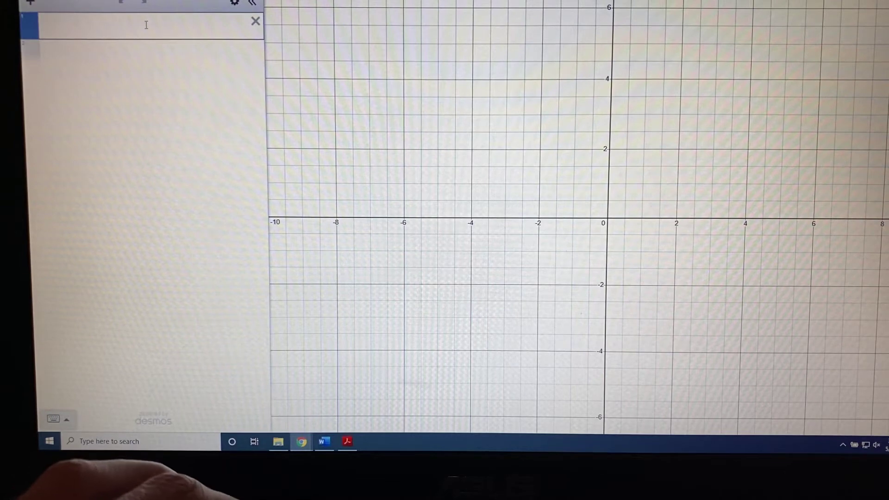
{"action": "type", "text": "y ="}
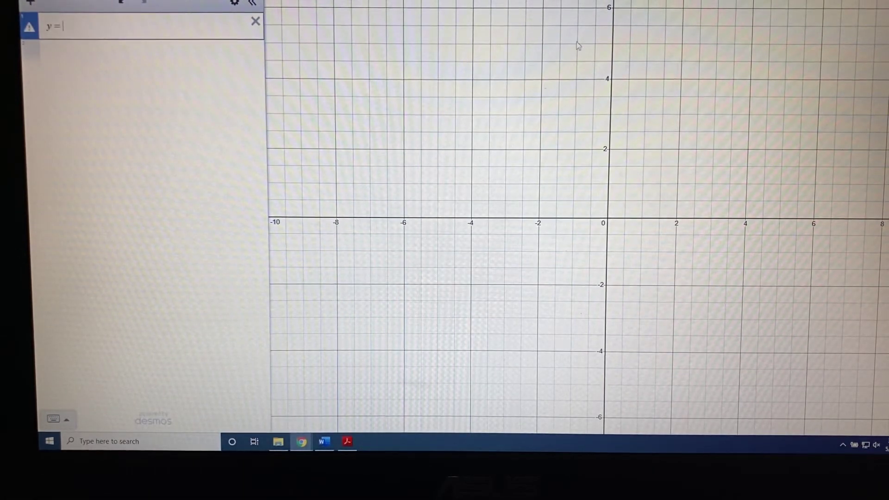
Show the on-screen math keypad for the y = expression.
{"action": "left_click", "coordinate": [67, 420]}
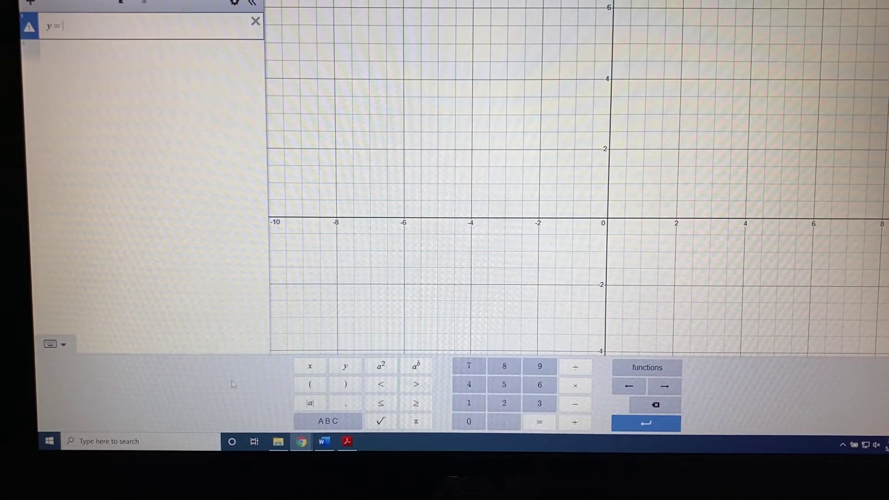
Enter y = √(x⁴ − 11x² + 36) using the keypad's root, minus, 11, x and squared keys.
{"action": "left_click", "coordinate": [381, 422]}
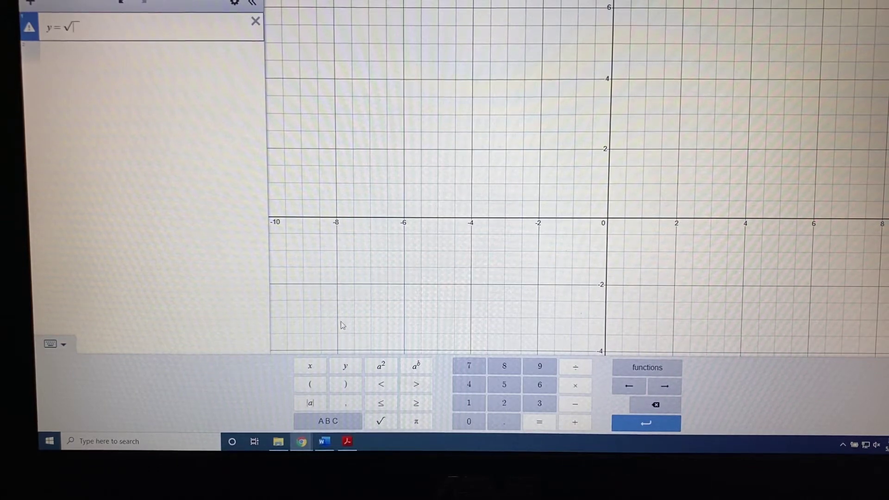
{"action": "type", "text": "x"}
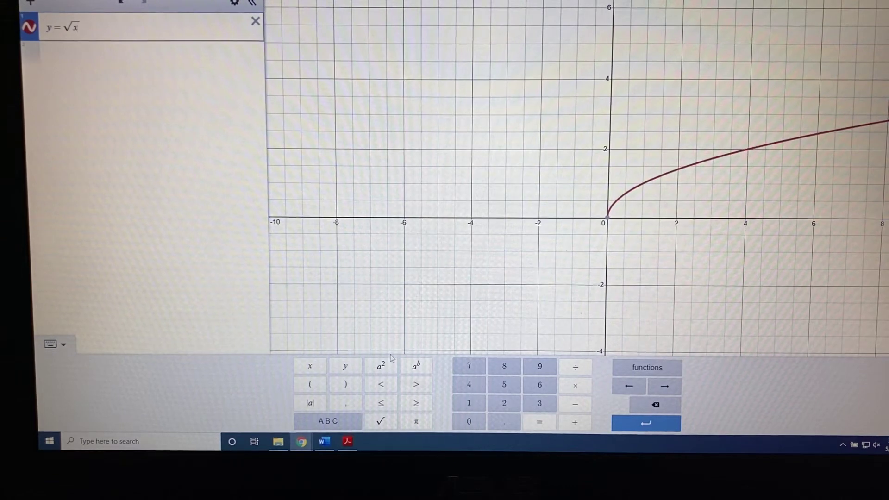
{"action": "type", "text": "^"}
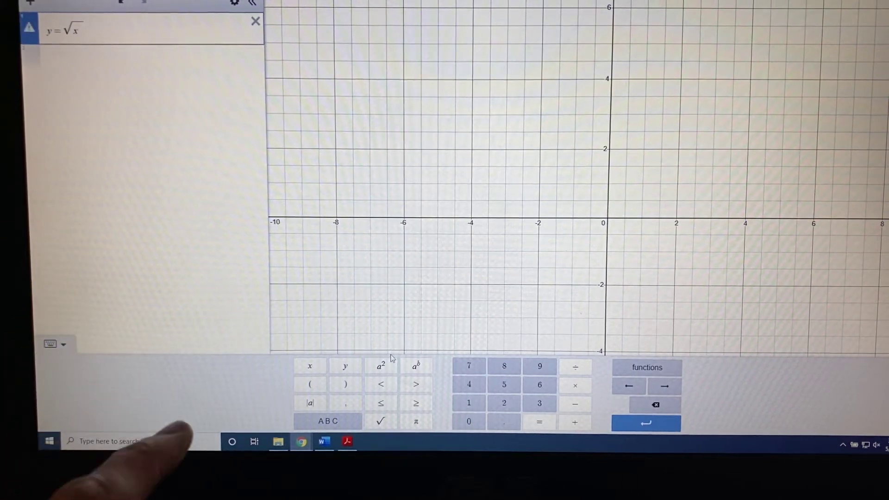
{"action": "type", "text": "4"}
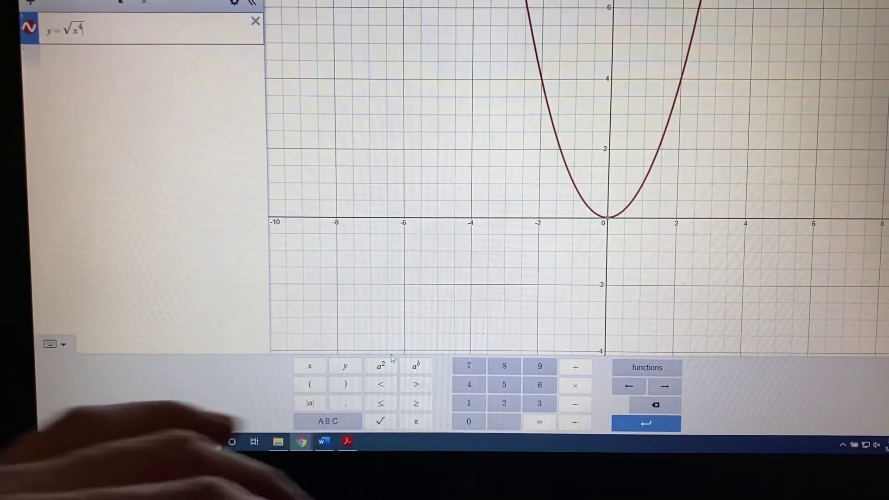
{"action": "left_click", "coordinate": [576, 403]}
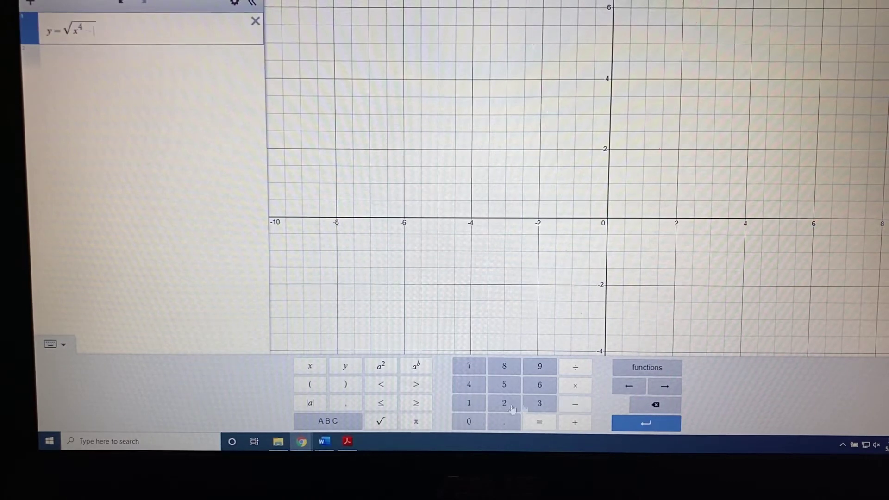
{"action": "left_click", "coordinate": [469, 403]}
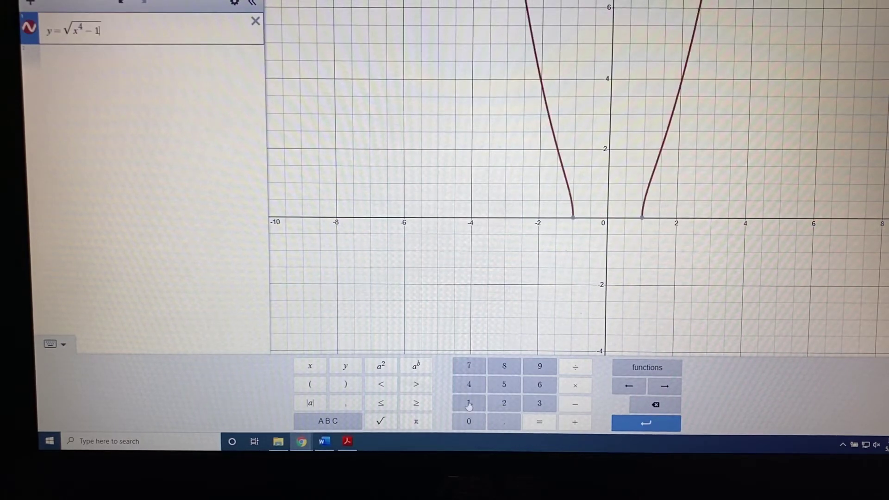
{"action": "left_click", "coordinate": [310, 367]}
{"action": "left_click", "coordinate": [380, 367]}
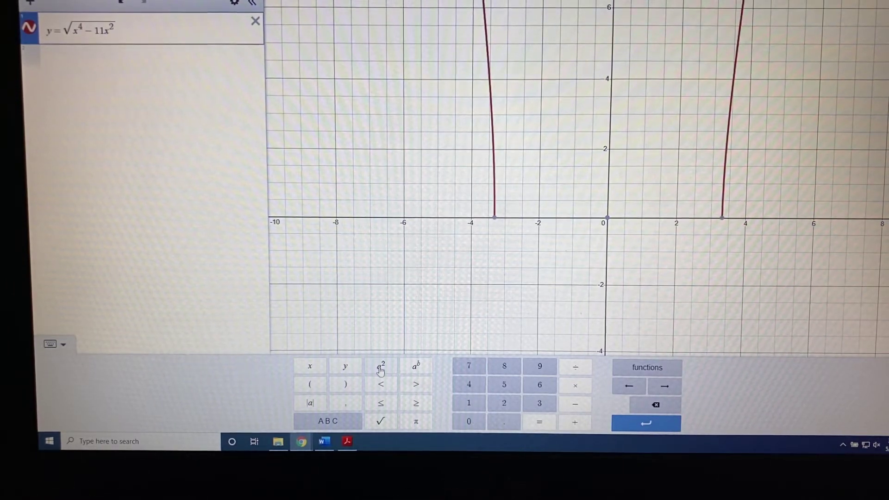
{"action": "type", "text": "+ 36"}
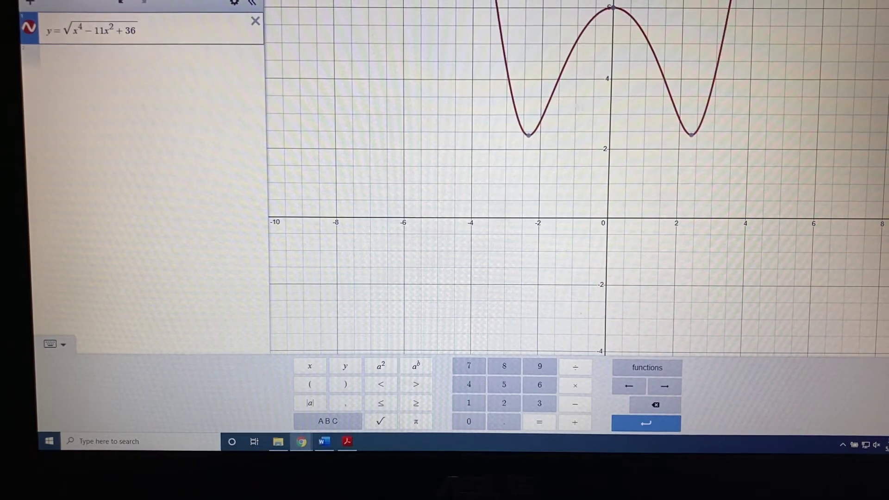
Show coordinate labels on the left and right minima, (−2.345, 2.398) and (2.345, 2.398).
{"action": "left_click", "coordinate": [529, 135]}
{"action": "left_click", "coordinate": [691, 135]}
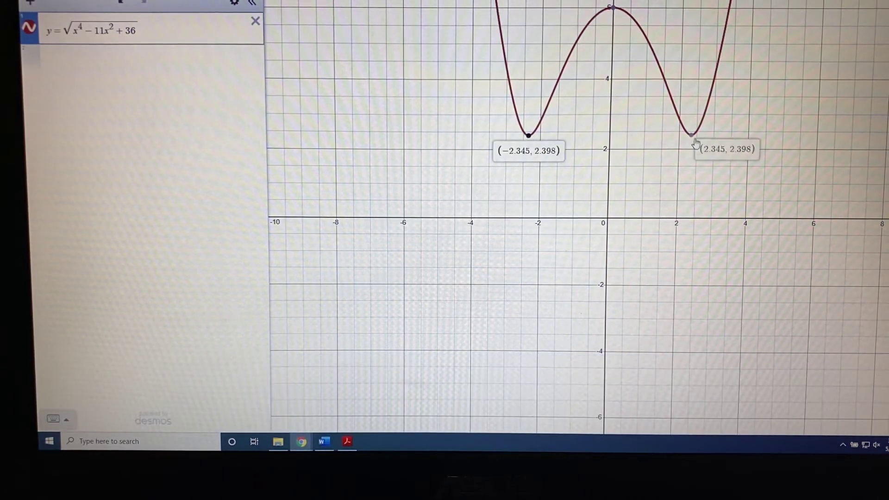